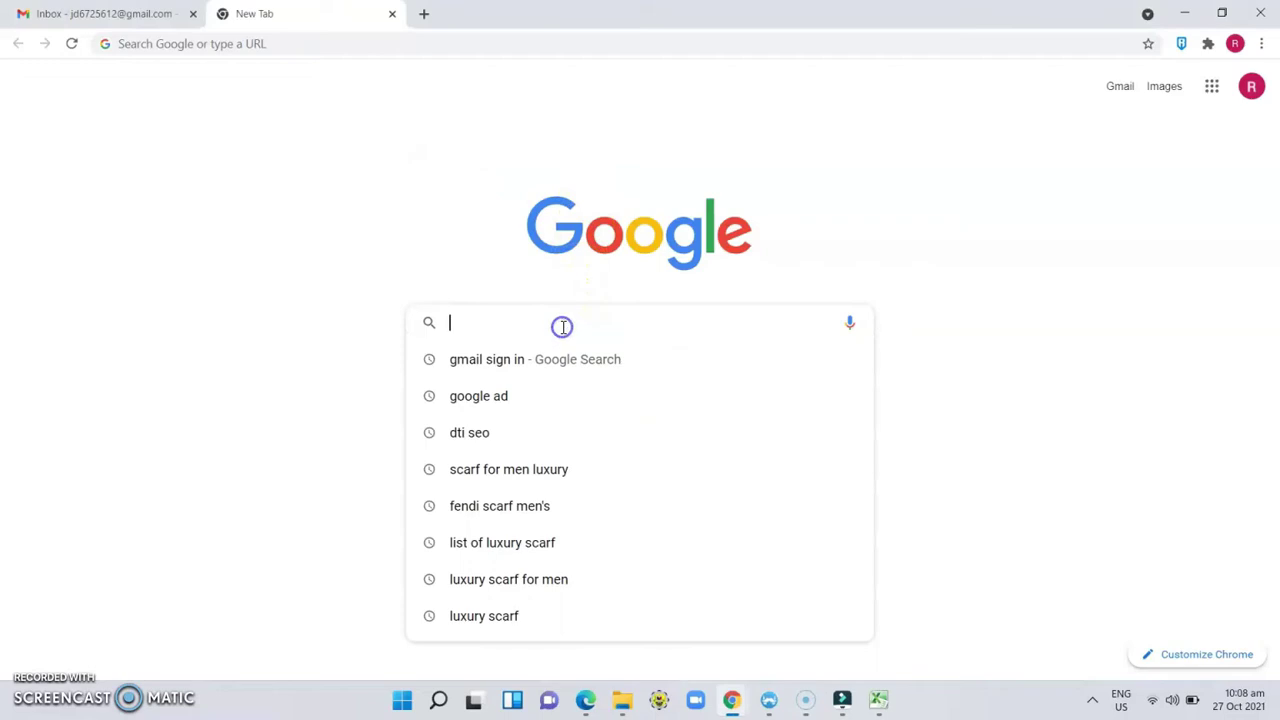
Step: Load the BIR eAppointment booking page at bir.gov.ph/eappointment/book_now.html in Chrome
{"action": "type", "text": "https://www.bir.gov.ph/eappointment/book_now.html"}
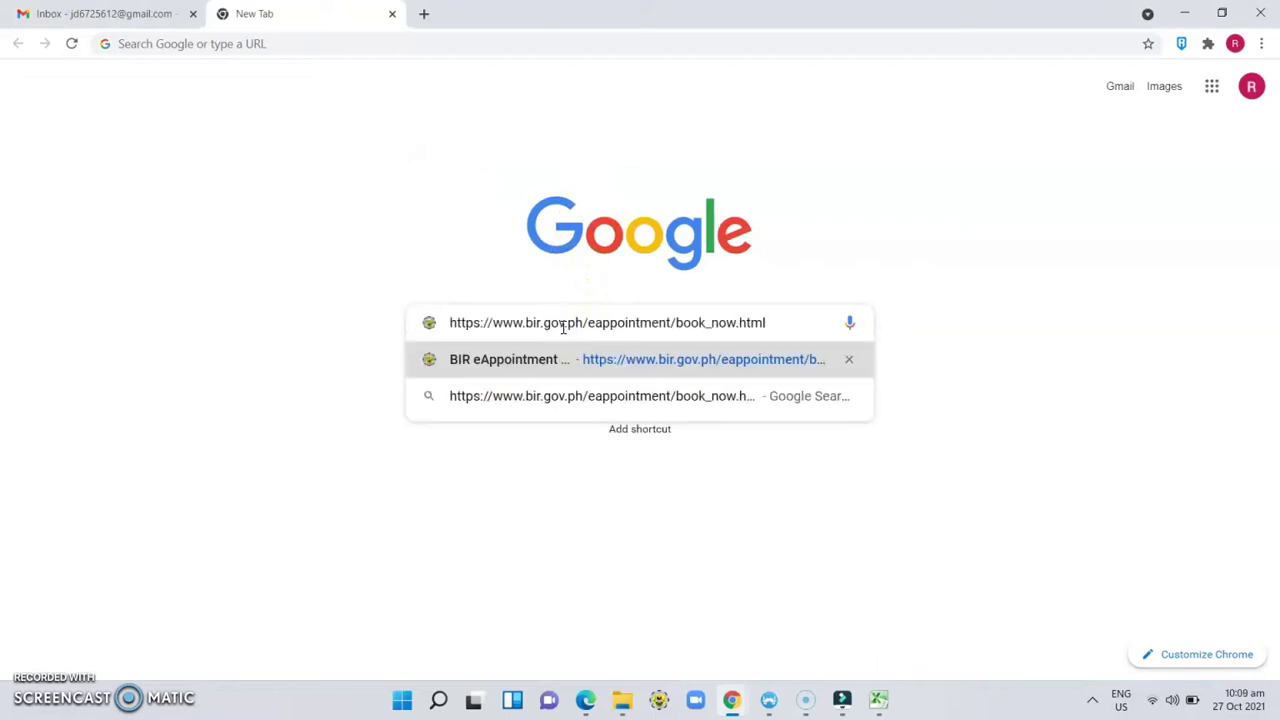
{"action": "key", "text": "Return"}
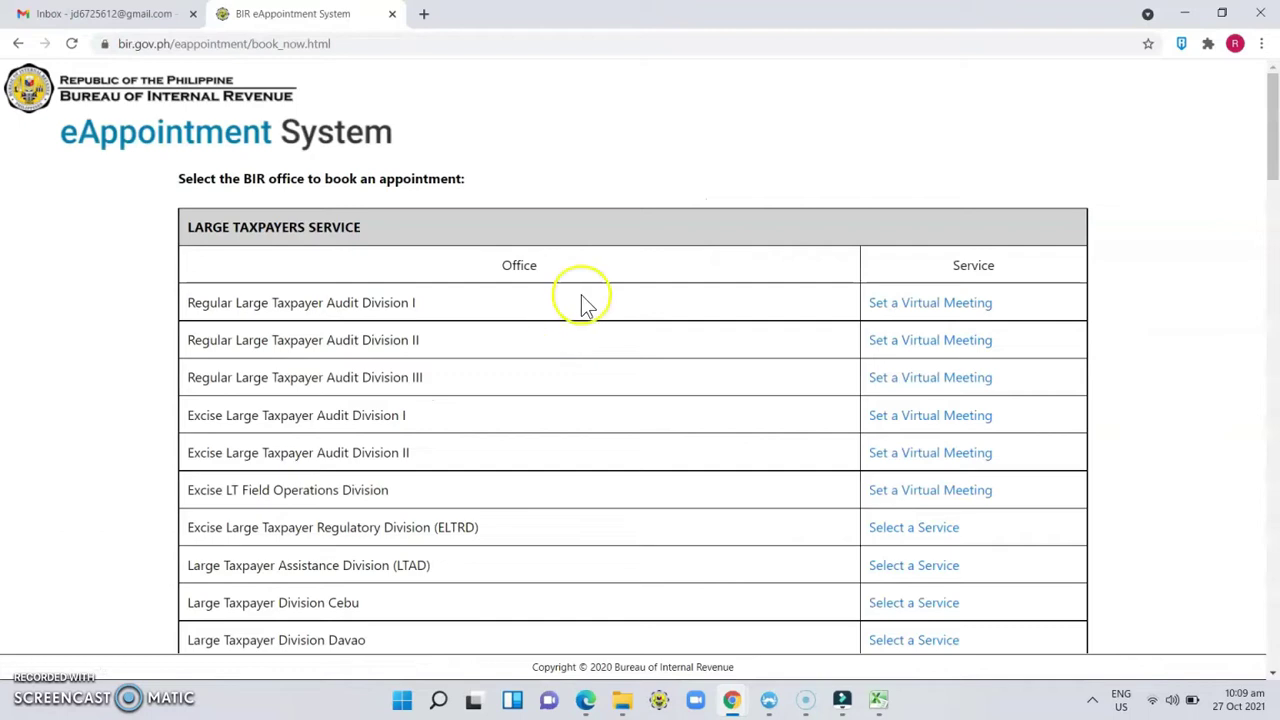
Step: Select a service for Revenue District Office No. 44 – Taguig-Pateros from the offices table
{"action": "left_click", "coordinate": [1273, 141]}
{"action": "left_click_drag", "start_coordinate": [1273, 141], "coordinate": [1274, 163]}
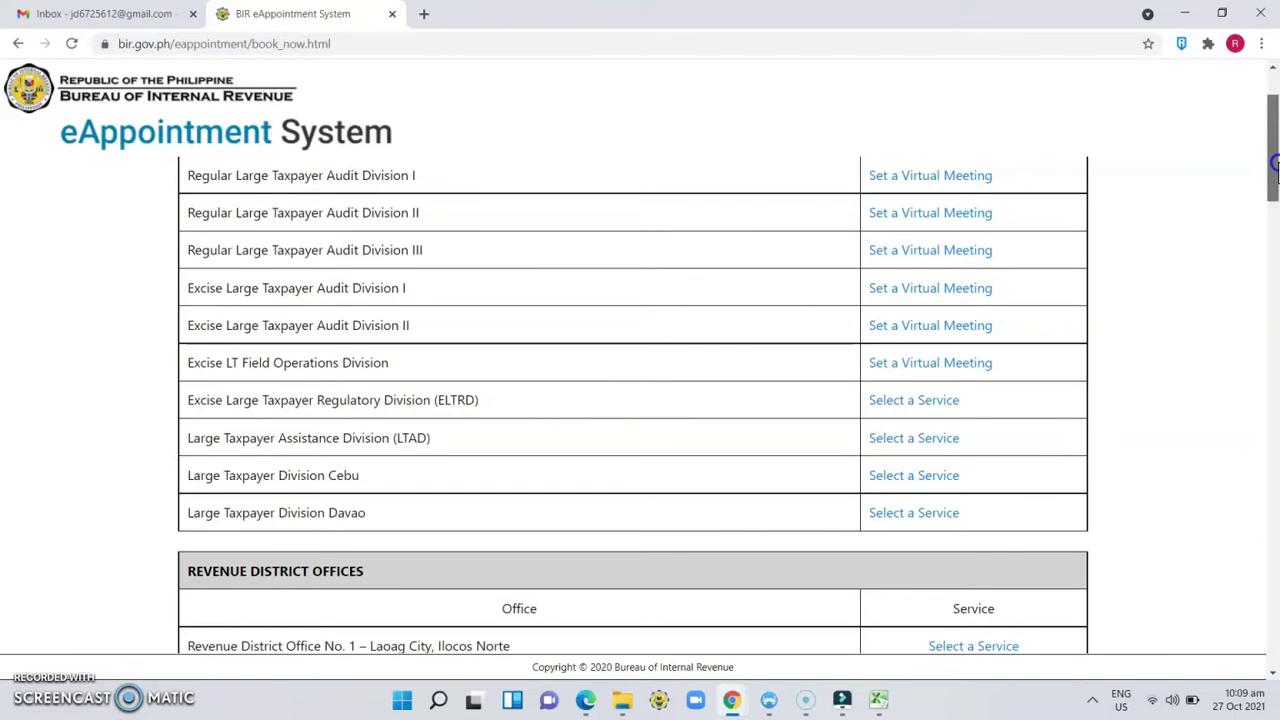
{"action": "left_click_drag", "start_coordinate": [1274, 165], "coordinate": [1275, 243]}
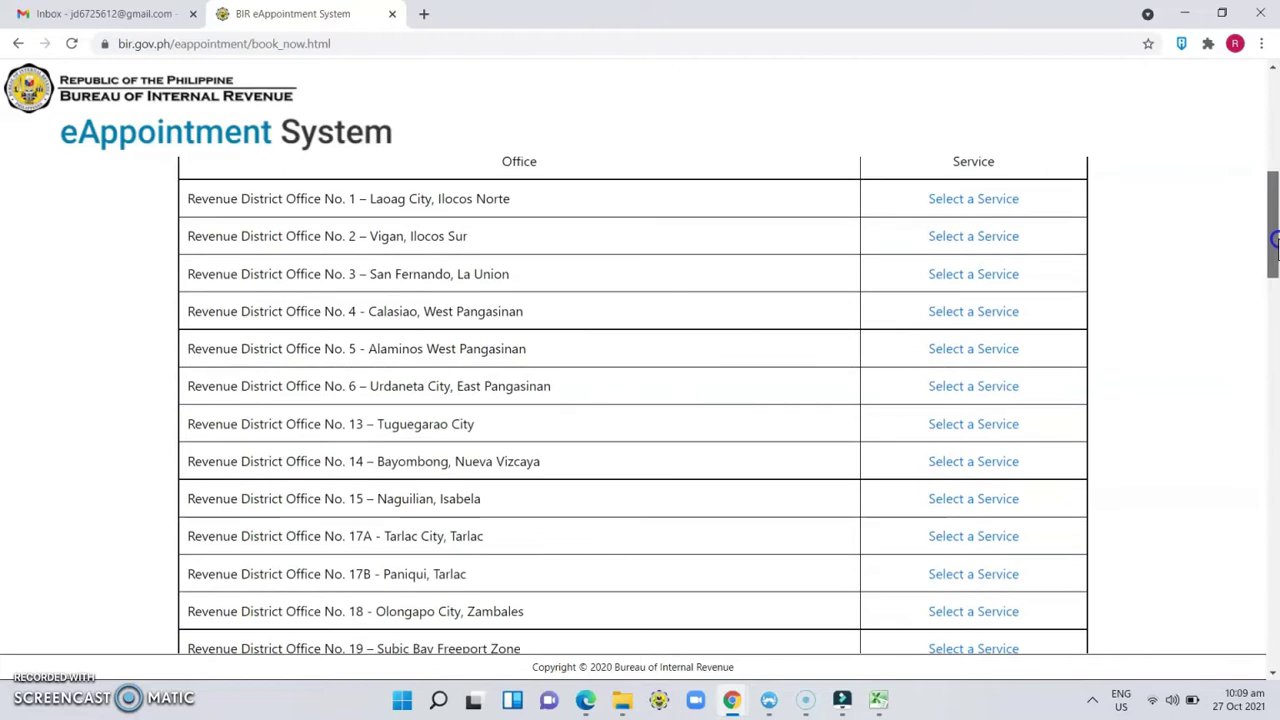
{"action": "left_click_drag", "start_coordinate": [1275, 245], "coordinate": [1274, 440]}
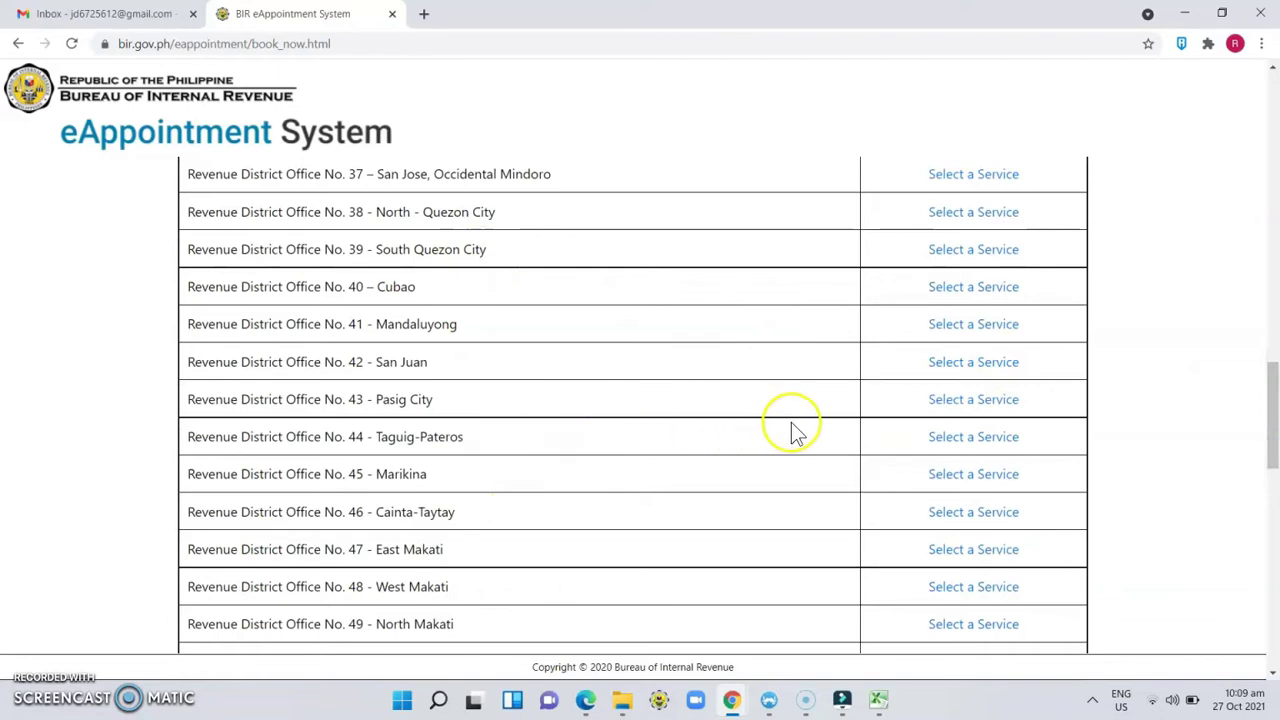
{"action": "left_click", "coordinate": [956, 445]}
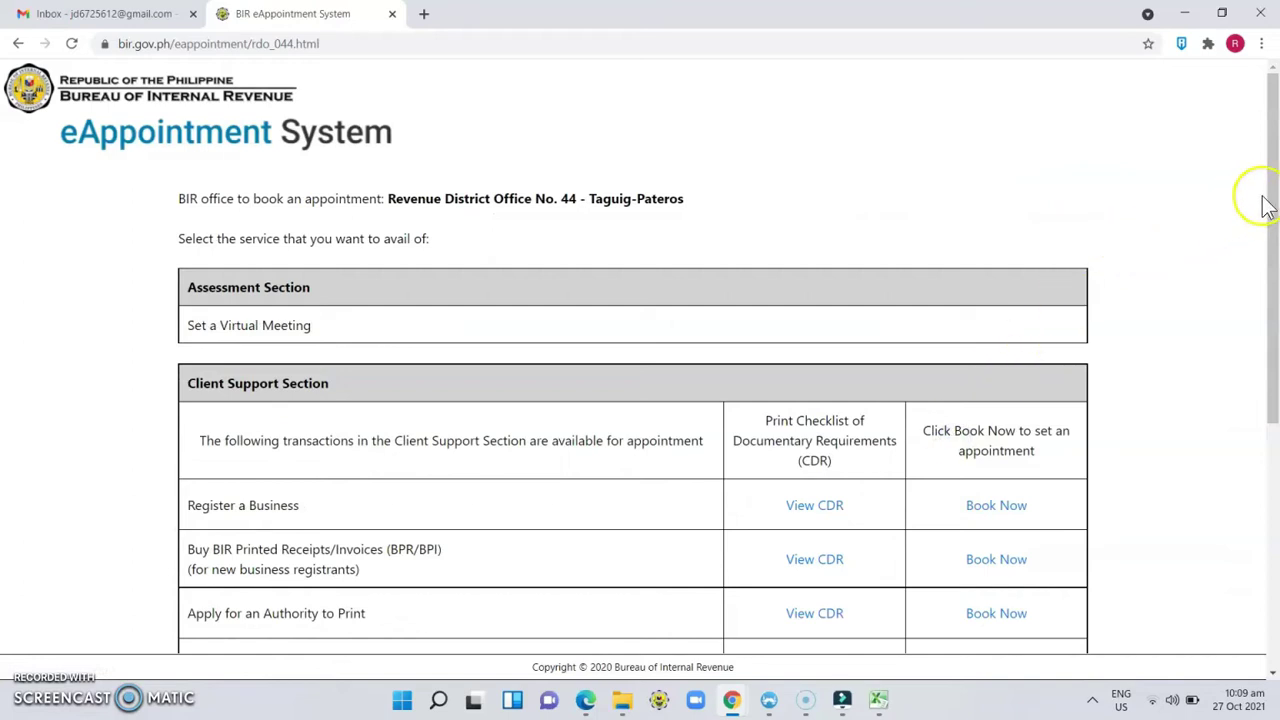
{"action": "left_click_drag", "start_coordinate": [1276, 180], "coordinate": [1266, 326]}
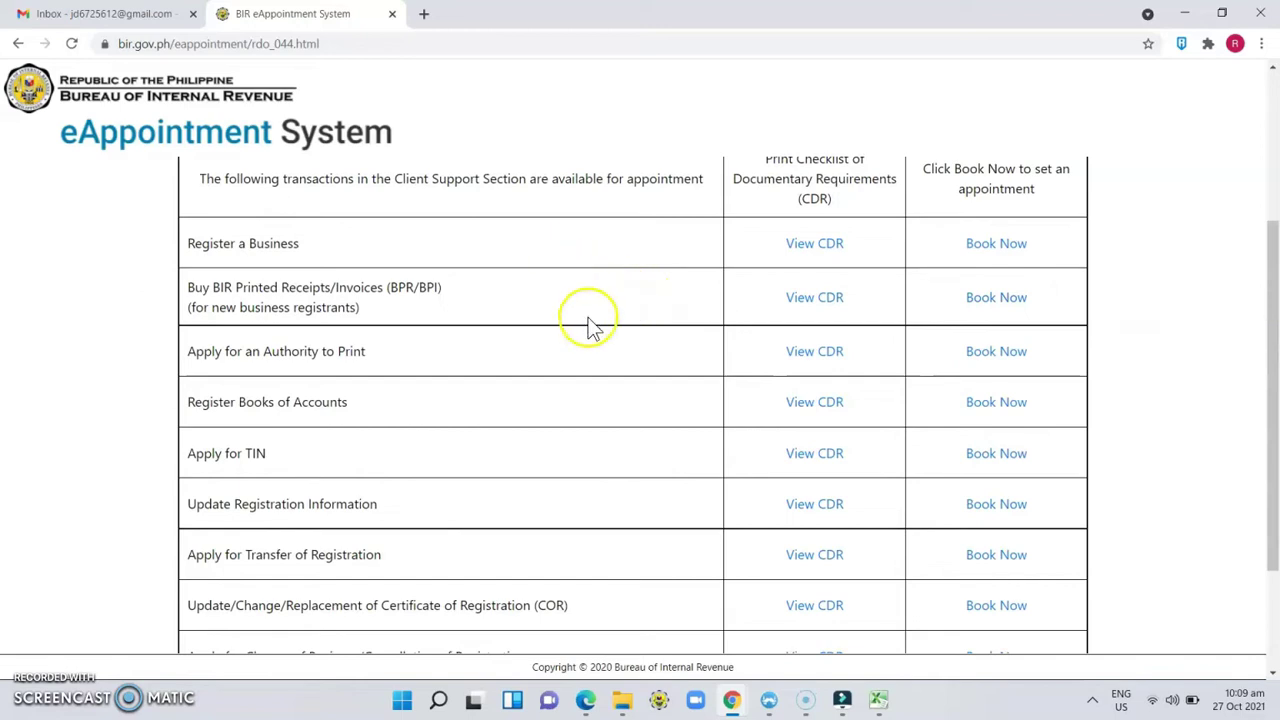
{"action": "left_click_drag", "start_coordinate": [1270, 222], "coordinate": [1277, 362]}
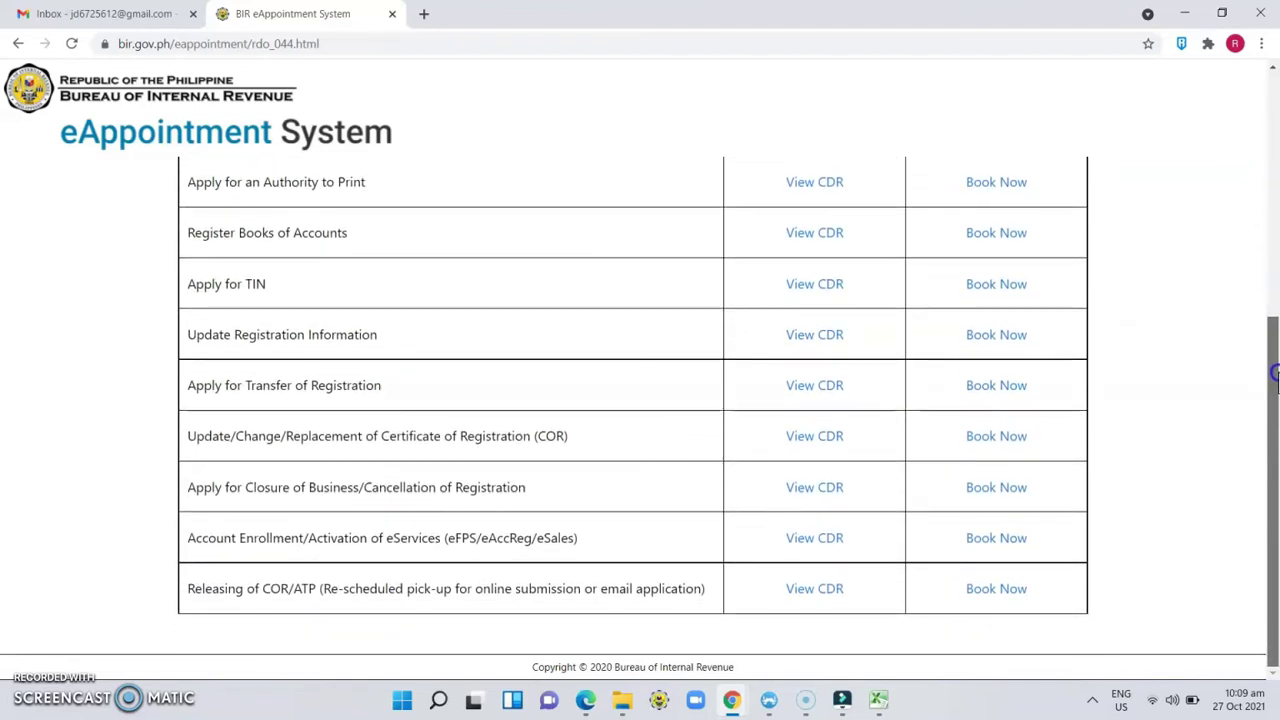
{"action": "left_click_drag", "start_coordinate": [1276, 370], "coordinate": [1276, 224]}
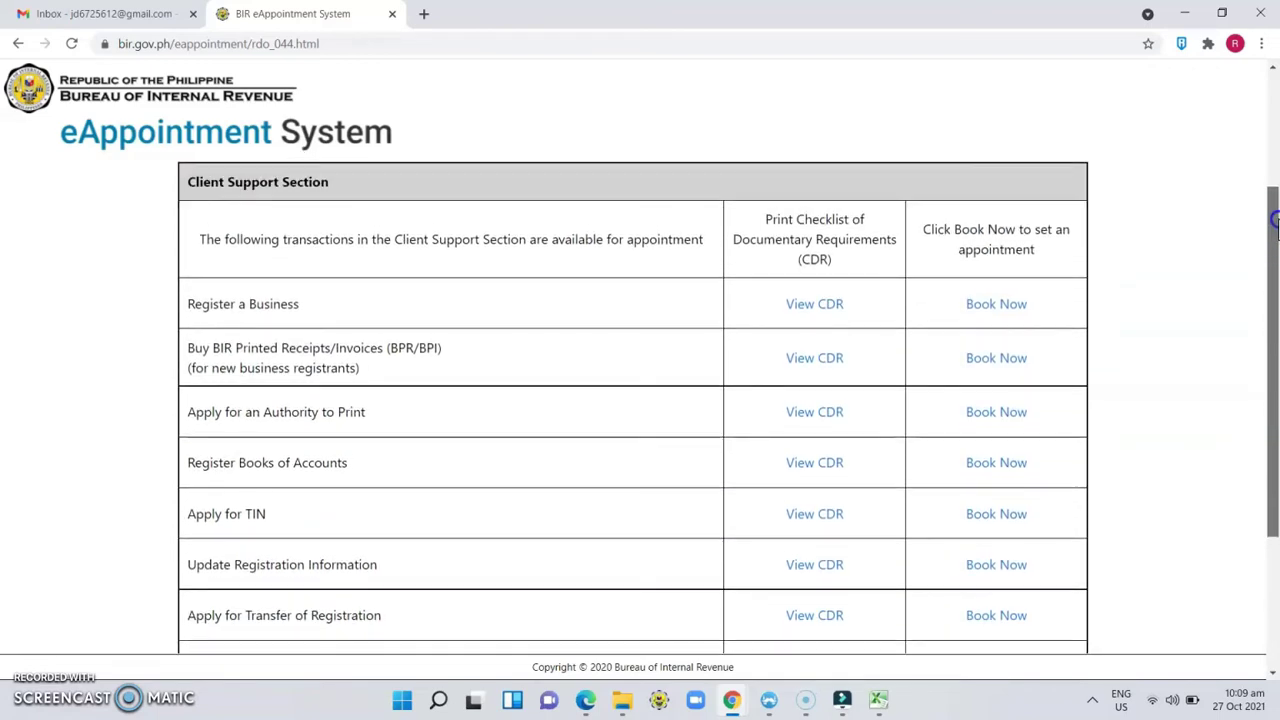
Step: Book Register a Business and agree to the eAppointment user agreement
{"action": "left_click", "coordinate": [994, 308]}
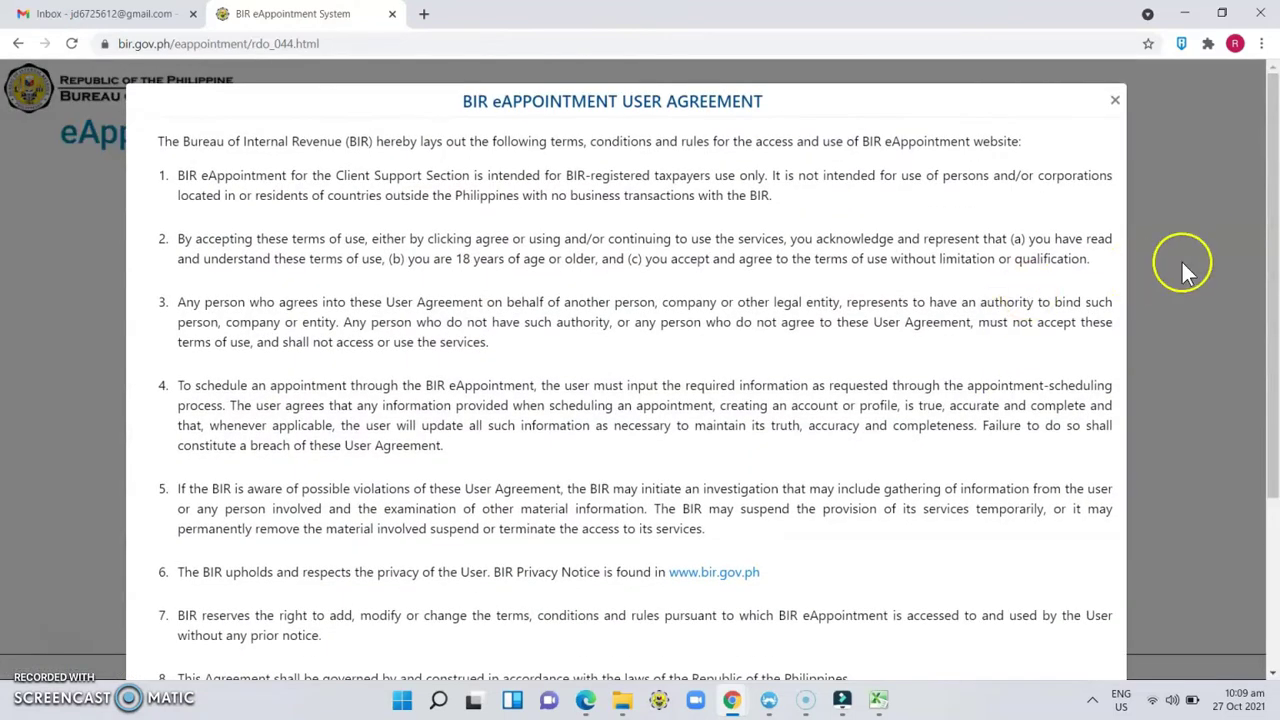
{"action": "left_click_drag", "start_coordinate": [1274, 160], "coordinate": [1274, 408]}
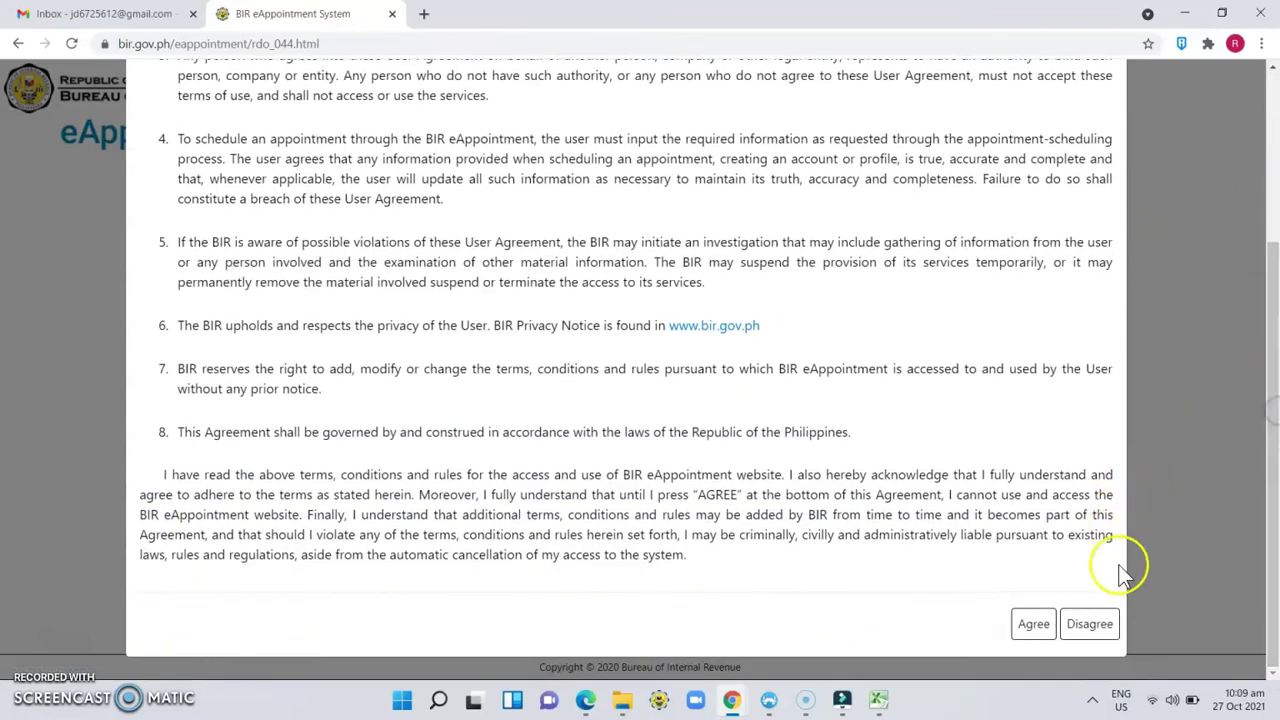
{"action": "left_click", "coordinate": [1040, 624]}
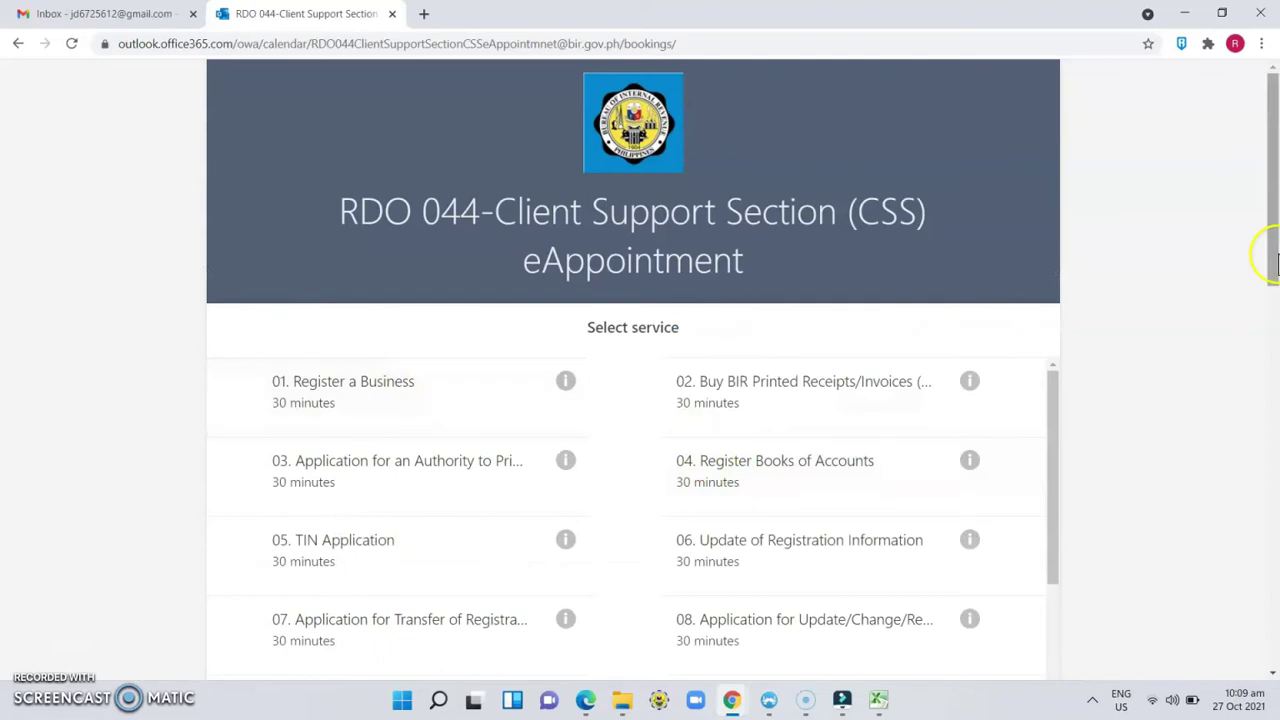
Step: Choose the Register a Business service on the RDO 044 booking page
{"action": "left_click", "coordinate": [1276, 228]}
{"action": "left_click_drag", "start_coordinate": [1276, 228], "coordinate": [1276, 305]}
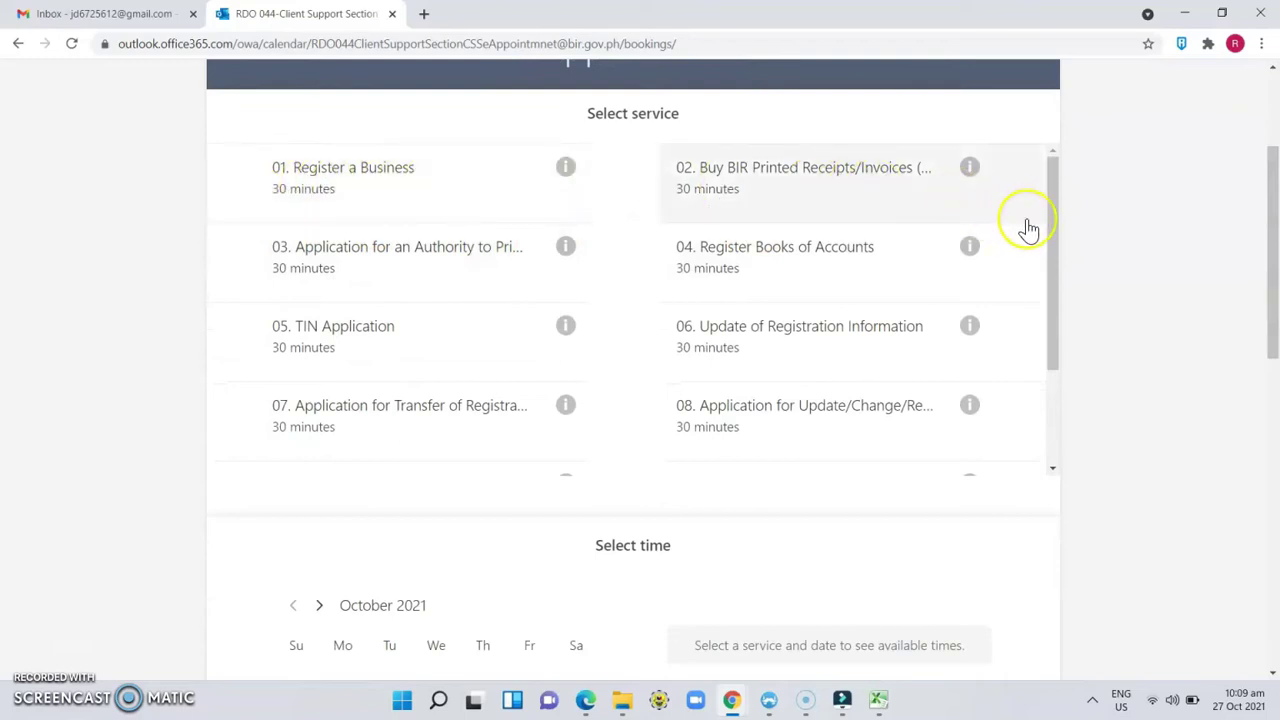
{"action": "mouse_move", "coordinate": [1049, 222]}
{"action": "left_mouse_down"}
{"action": "mouse_move", "coordinate": [1036, 352]}
{"action": "mouse_move", "coordinate": [1051, 335]}
{"action": "mouse_move", "coordinate": [1057, 211]}
{"action": "left_mouse_up"}
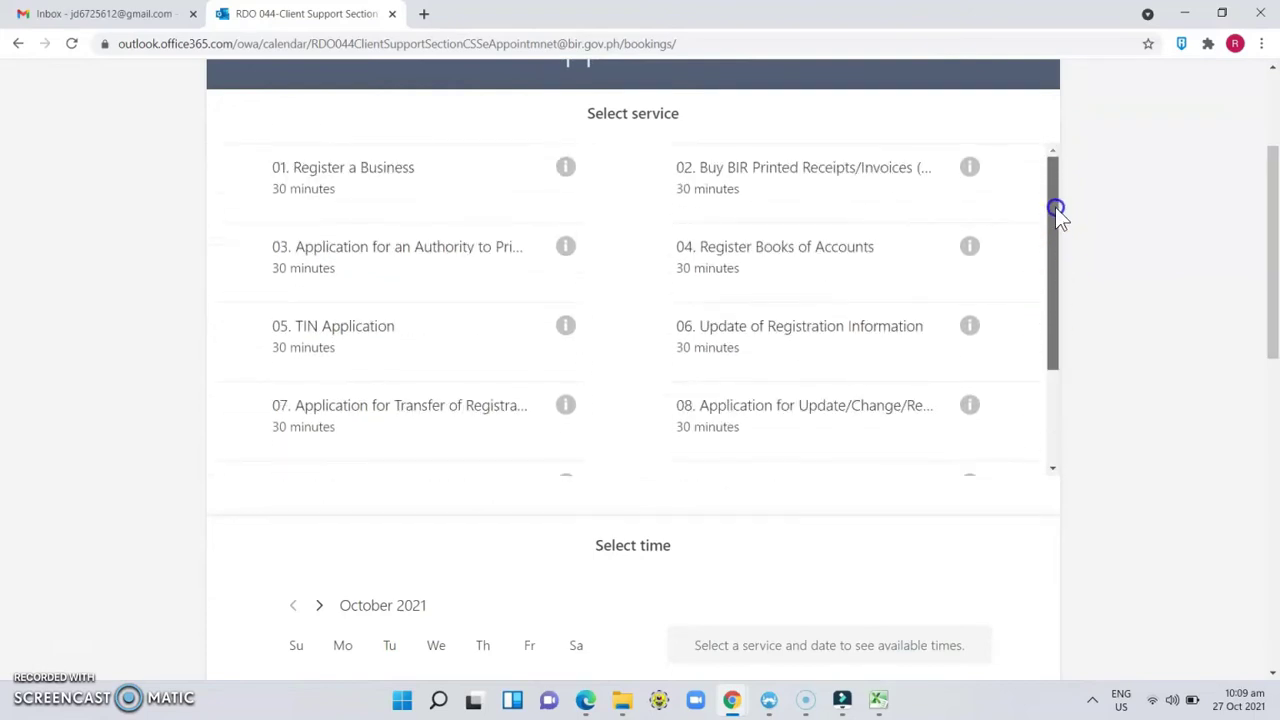
{"action": "left_click", "coordinate": [357, 167]}
Step: Pick October 29 at 11:30 am and bring the Add your details form into view
{"action": "left_click_drag", "start_coordinate": [1277, 197], "coordinate": [1277, 197]}
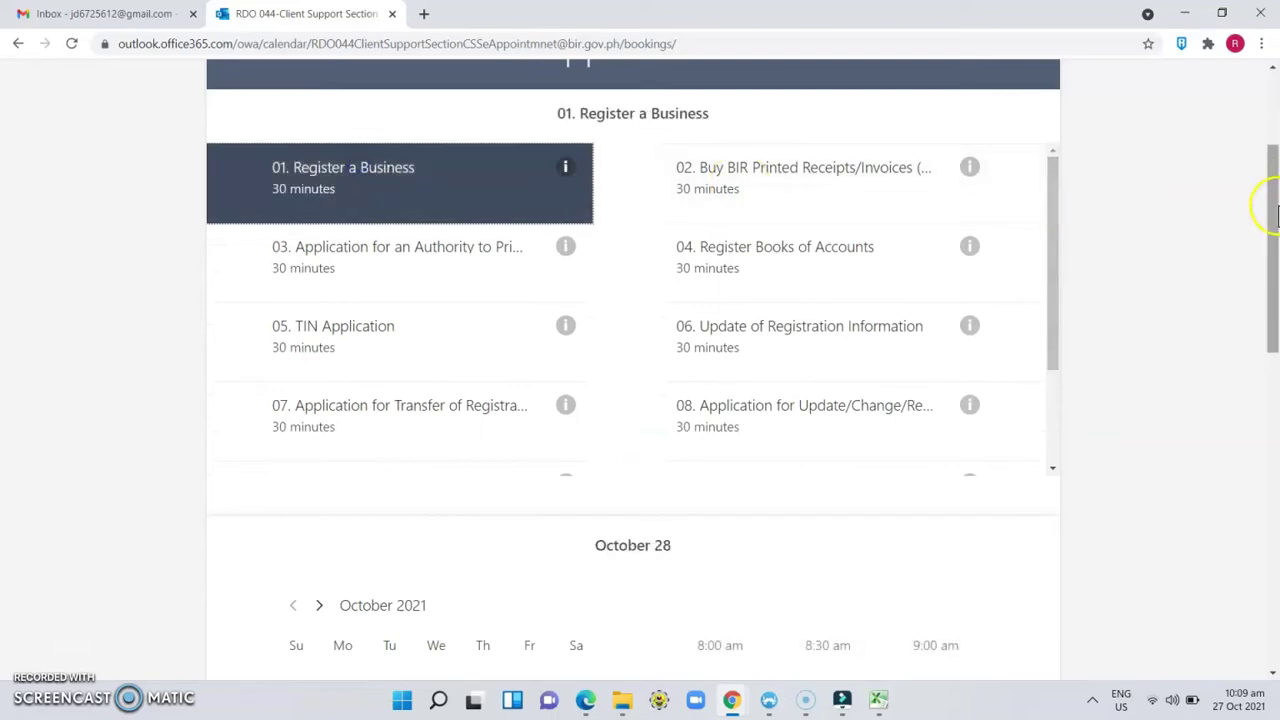
{"action": "left_click_drag", "start_coordinate": [1277, 237], "coordinate": [1276, 360]}
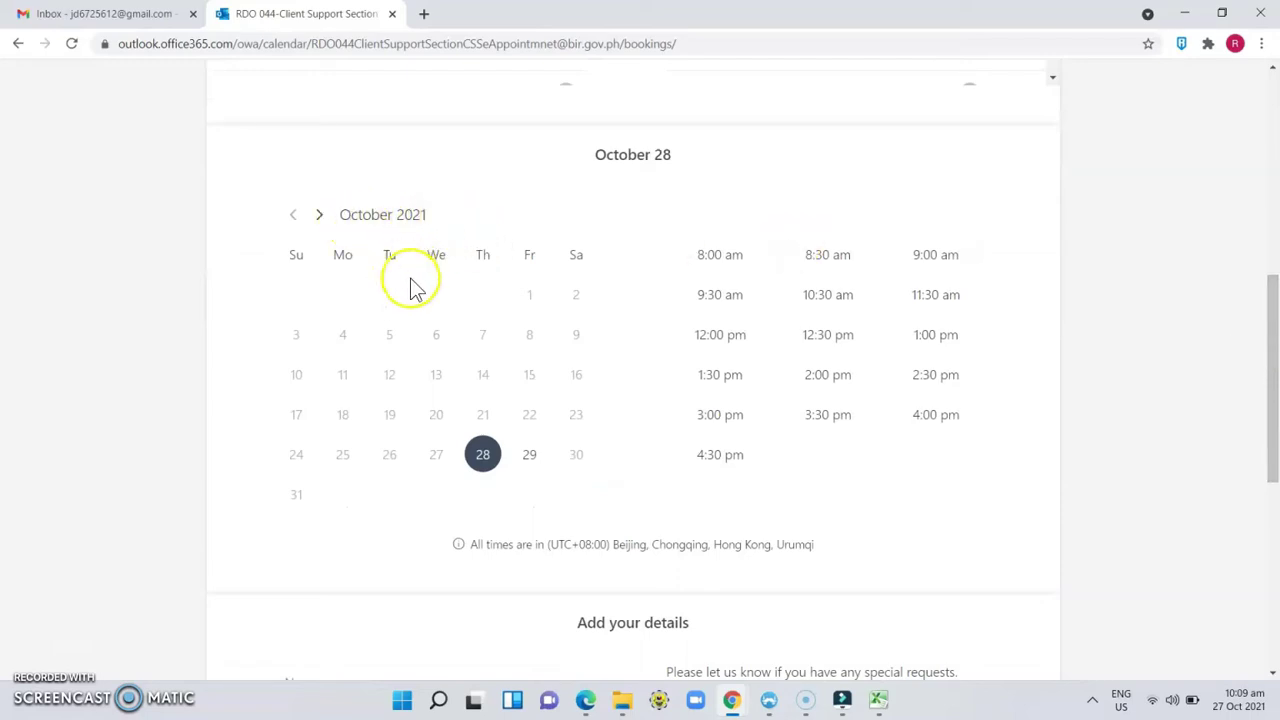
{"action": "left_click", "coordinate": [536, 460]}
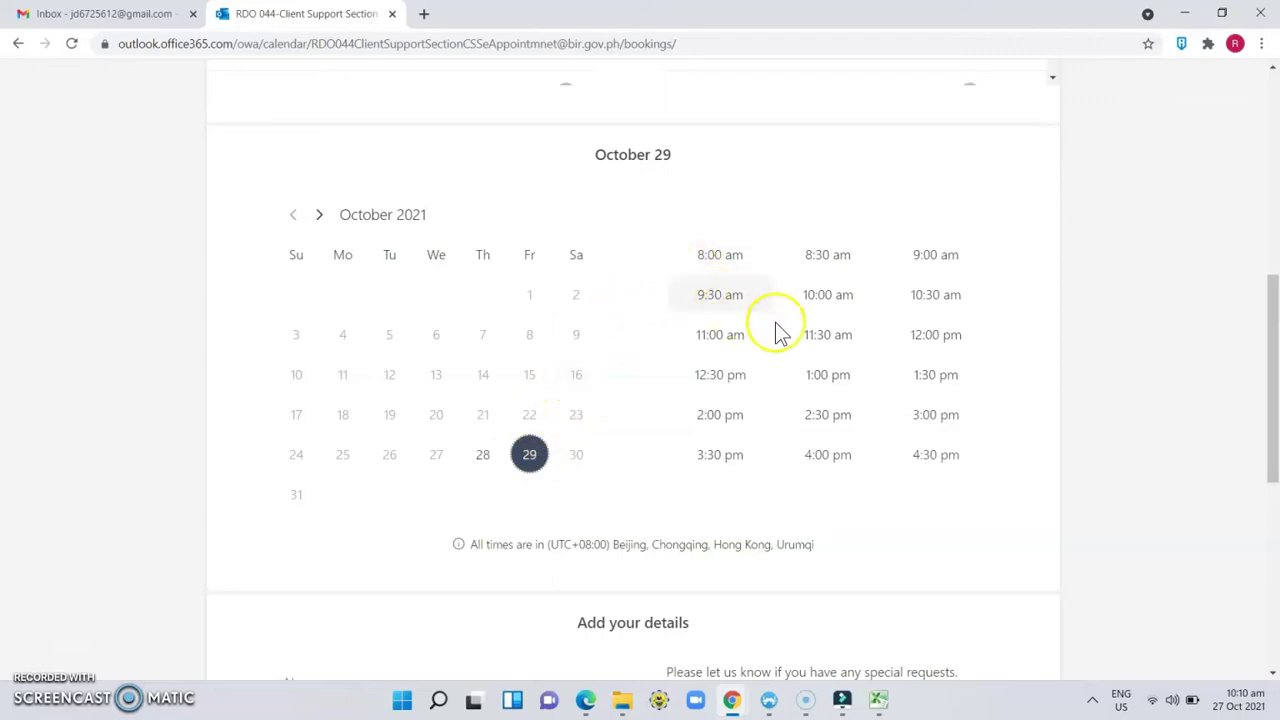
{"action": "left_click", "coordinate": [840, 343]}
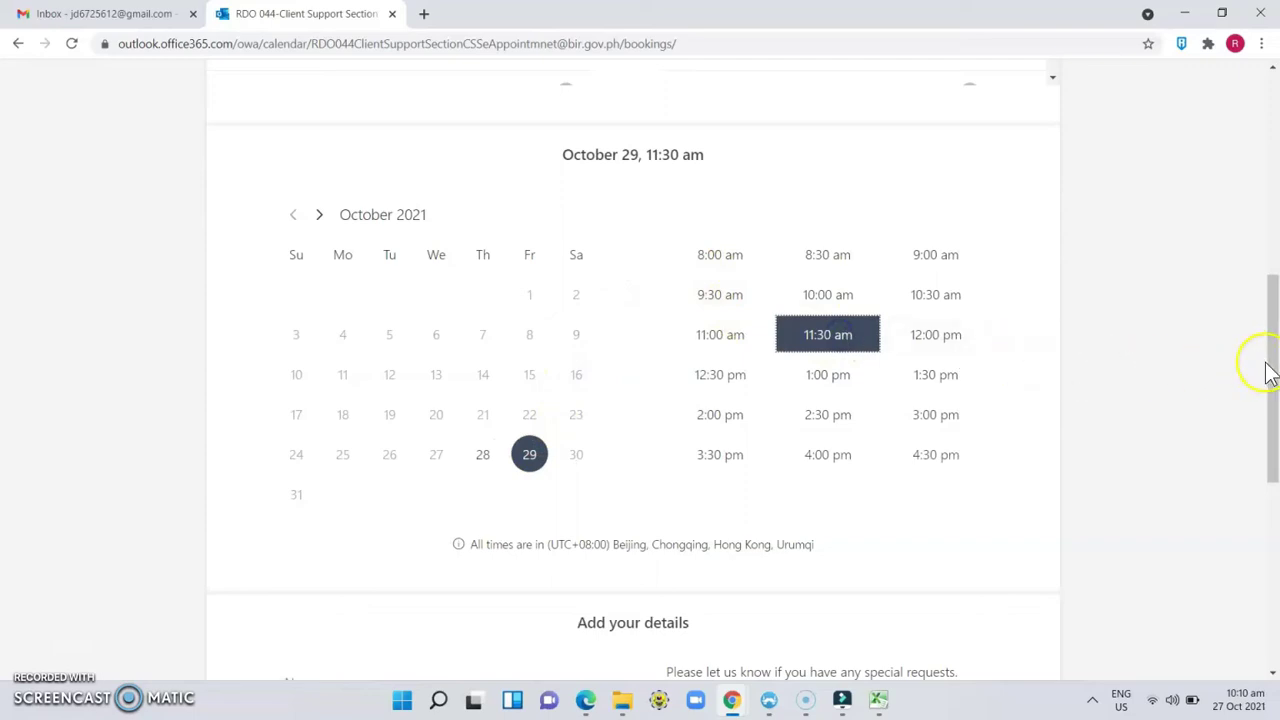
{"action": "left_click_drag", "start_coordinate": [1272, 370], "coordinate": [1272, 492]}
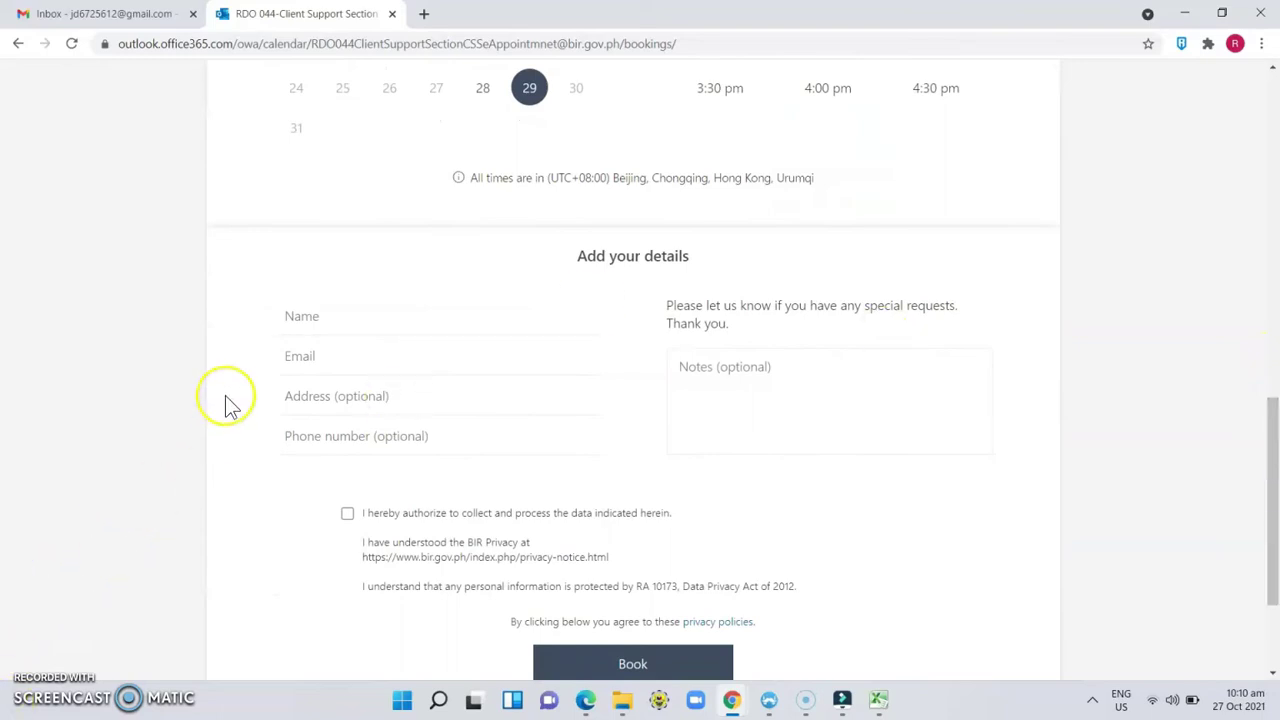
Step: Enter the booker's full name and contact e-mail address in the details form
{"action": "left_click", "coordinate": [327, 330]}
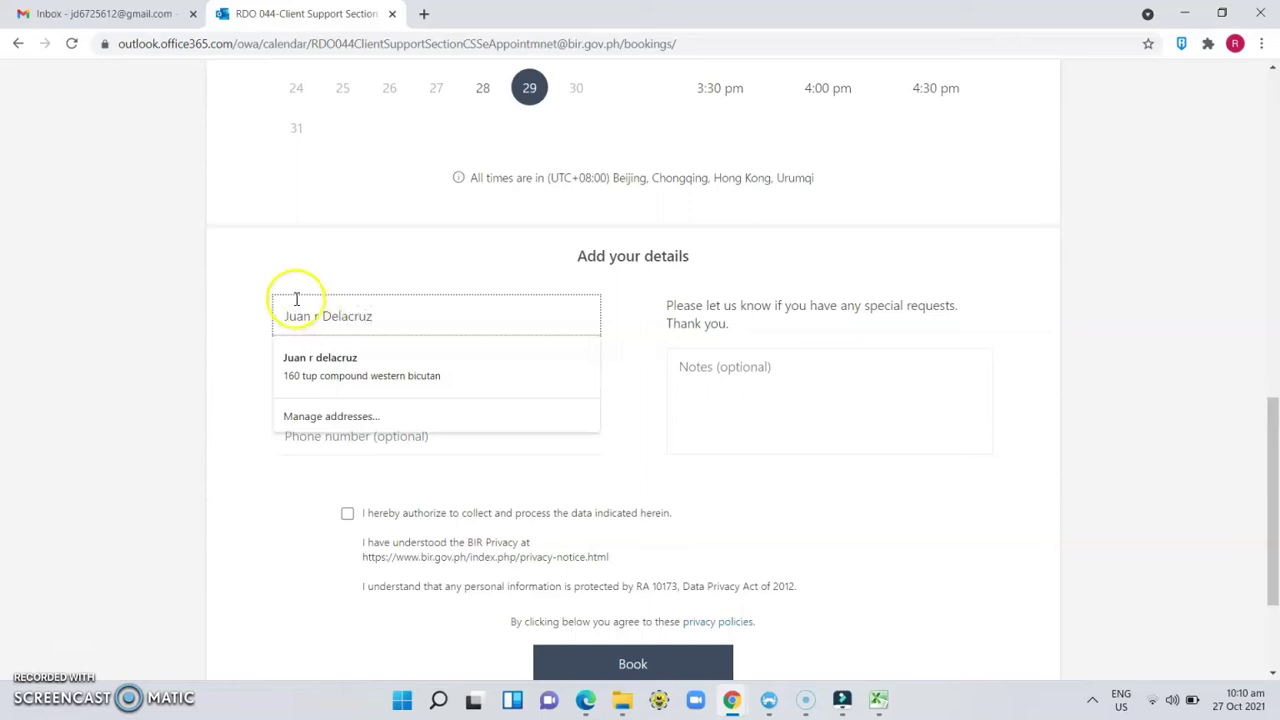
{"action": "left_click", "coordinate": [262, 270]}
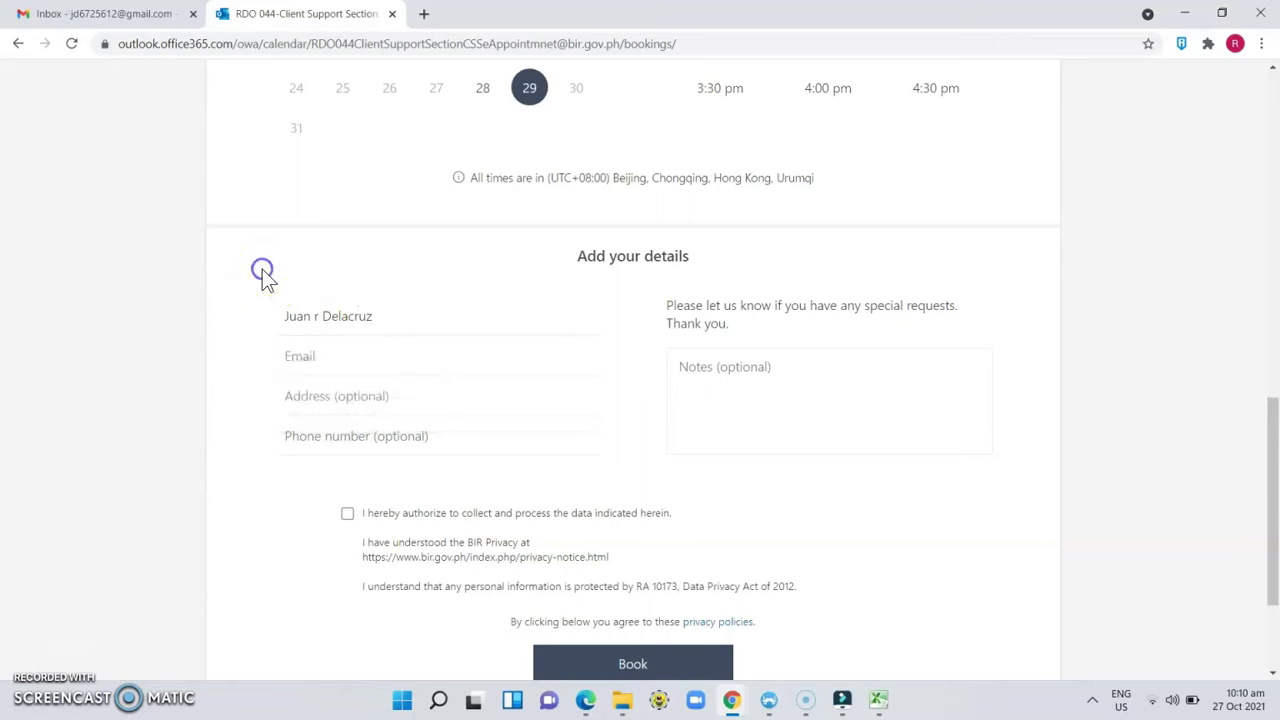
{"action": "left_click", "coordinate": [359, 359]}
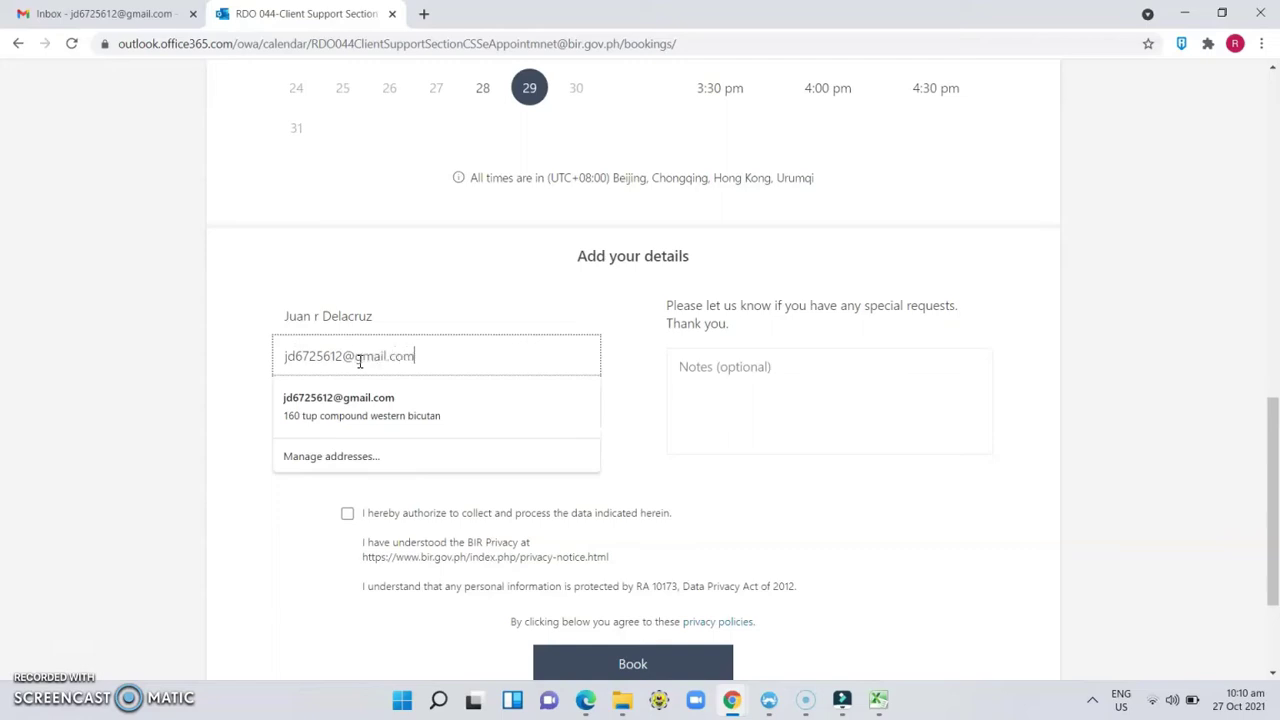
{"action": "left_click", "coordinate": [256, 371]}
Step: Fill in the home address and phone number, then tick the data-processing consent checkbox
{"action": "left_click", "coordinate": [326, 398]}
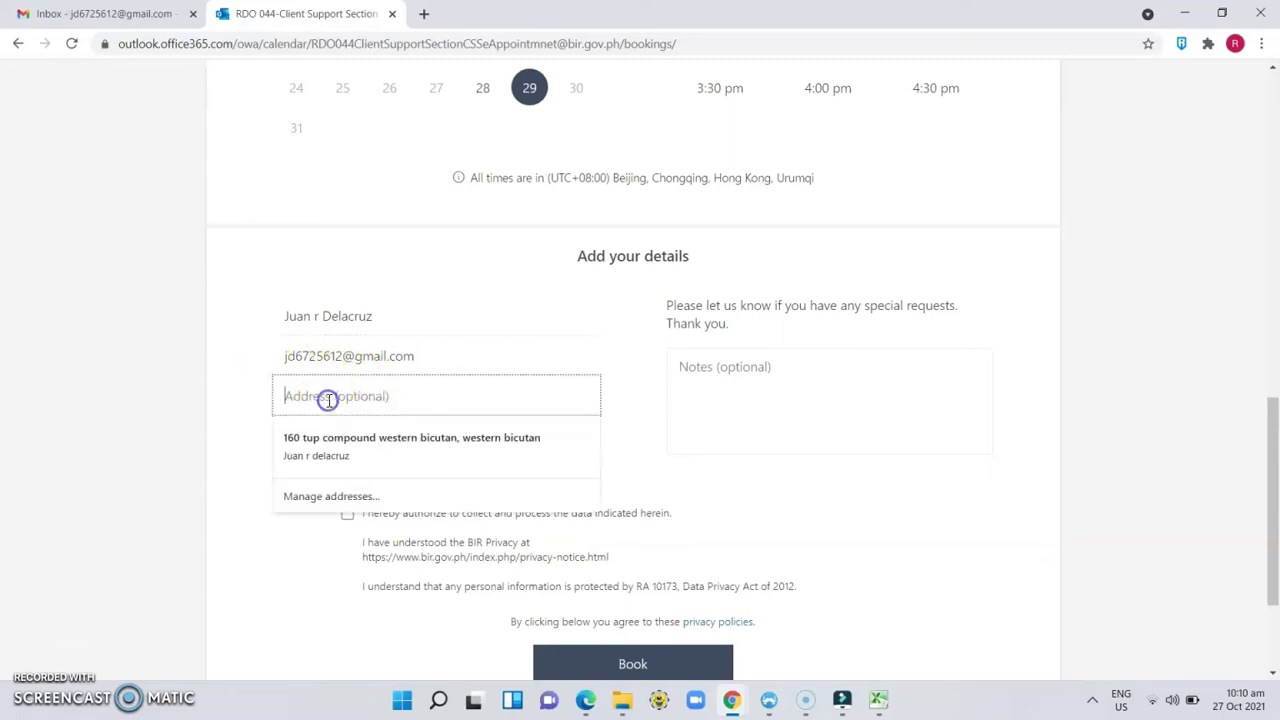
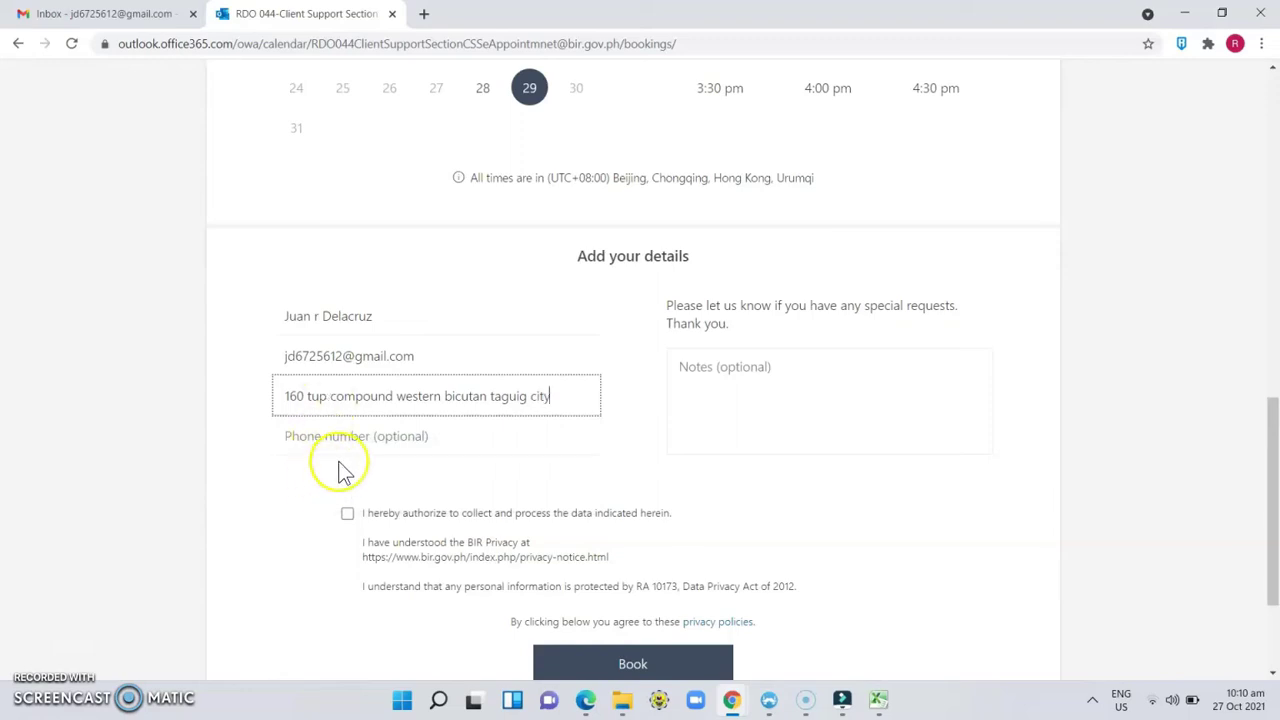
{"action": "left_click", "coordinate": [358, 438]}
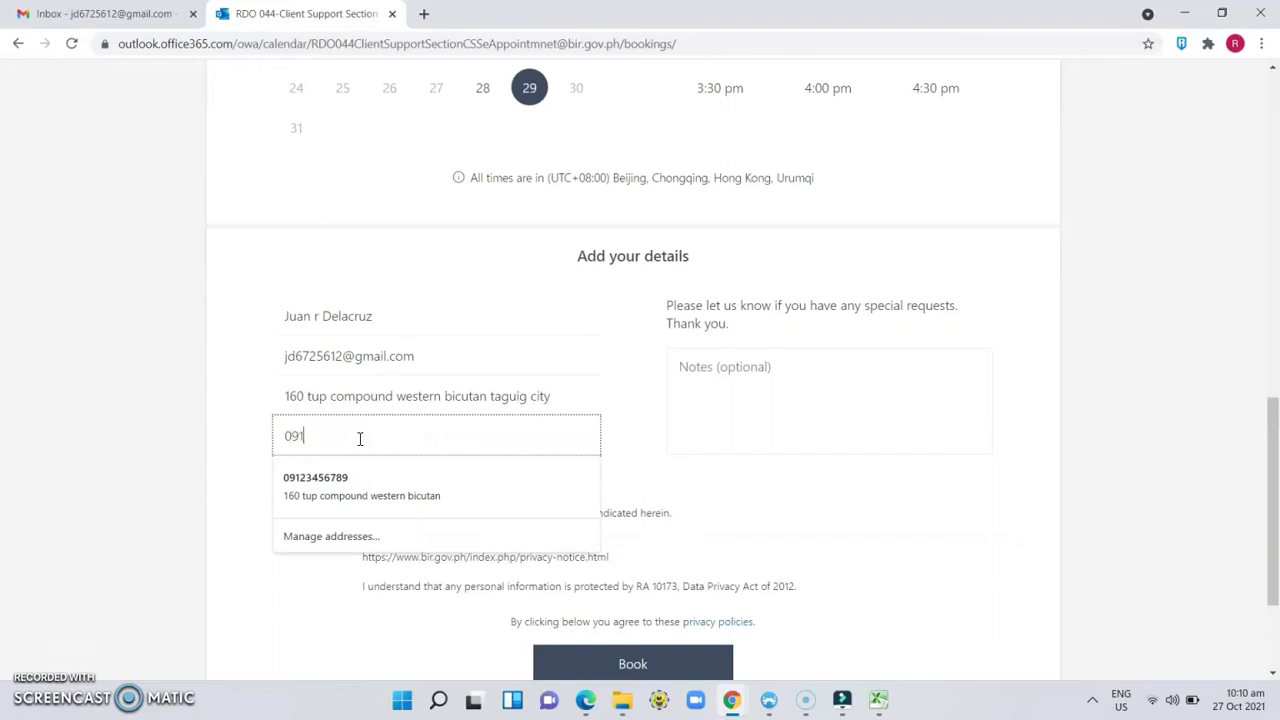
{"action": "left_click", "coordinate": [237, 436]}
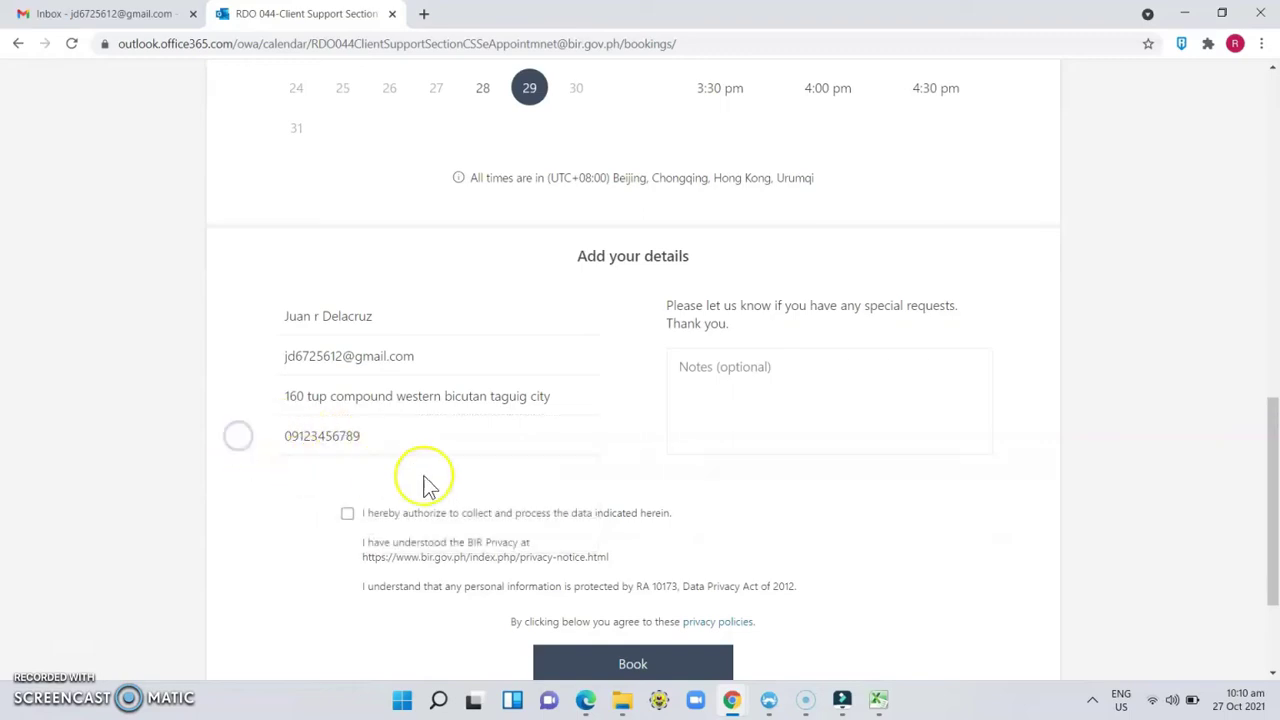
{"action": "left_click", "coordinate": [349, 517]}
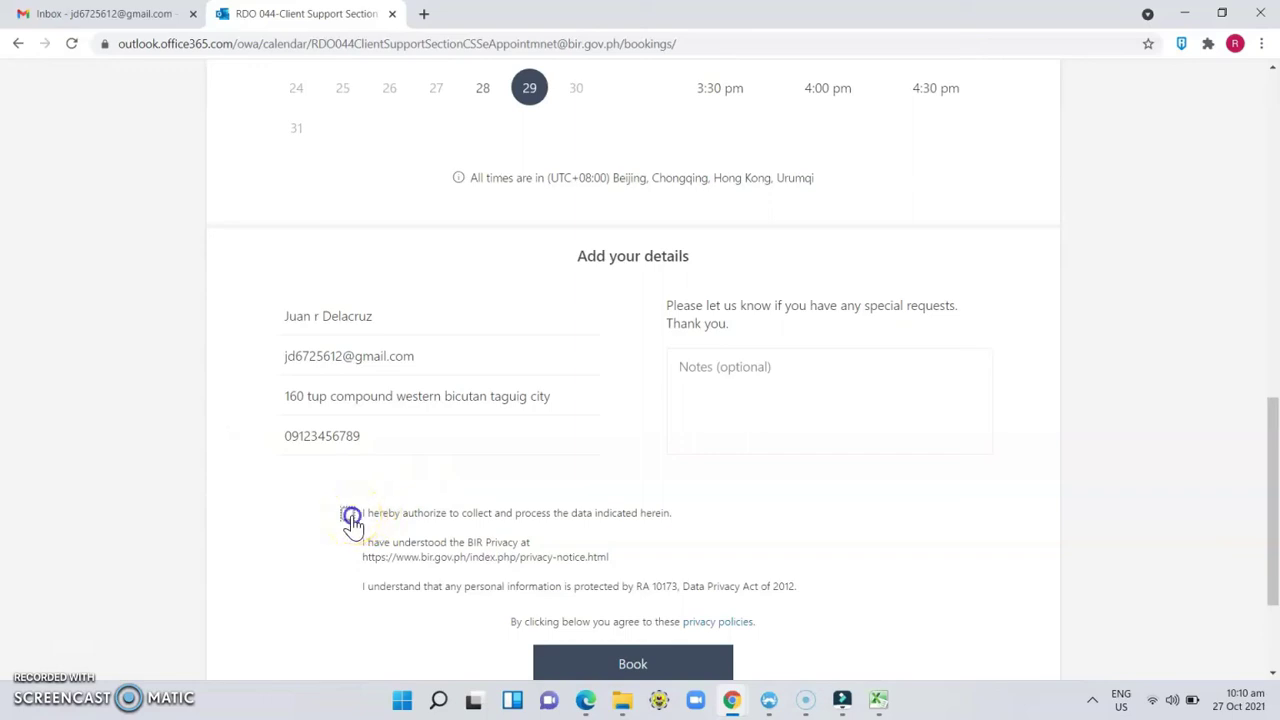
{"action": "scroll", "coordinate": [483, 500], "scroll_direction": "down", "scroll_amount": 2}
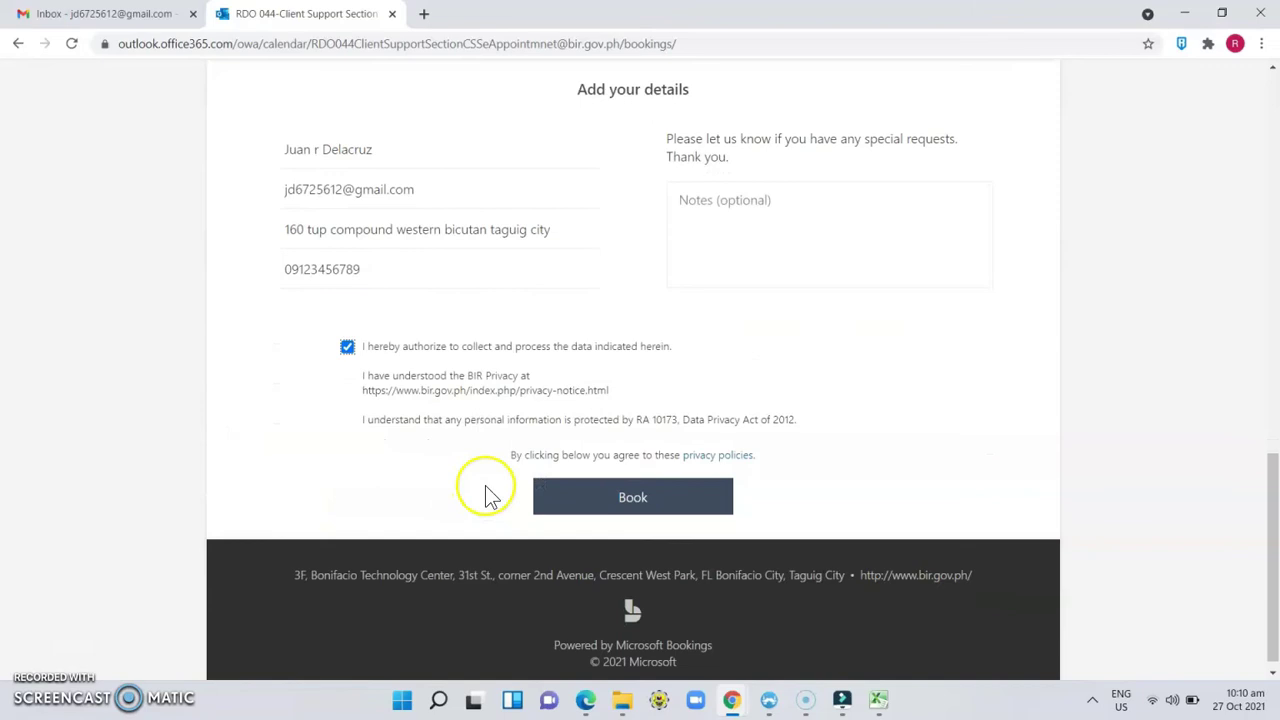
Step: Submit the booking and acknowledge the thank-you message to show the October 29, 11:30 am appointment
{"action": "left_click", "coordinate": [619, 500]}
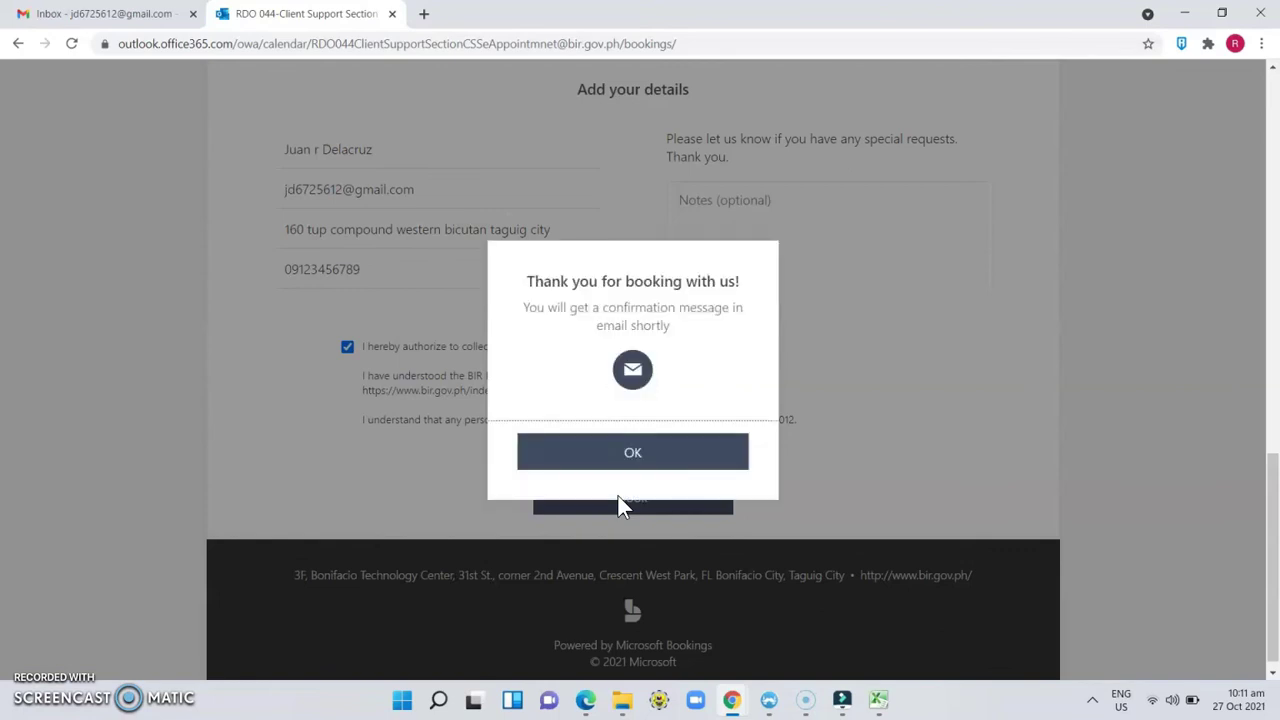
{"action": "left_click", "coordinate": [628, 457]}
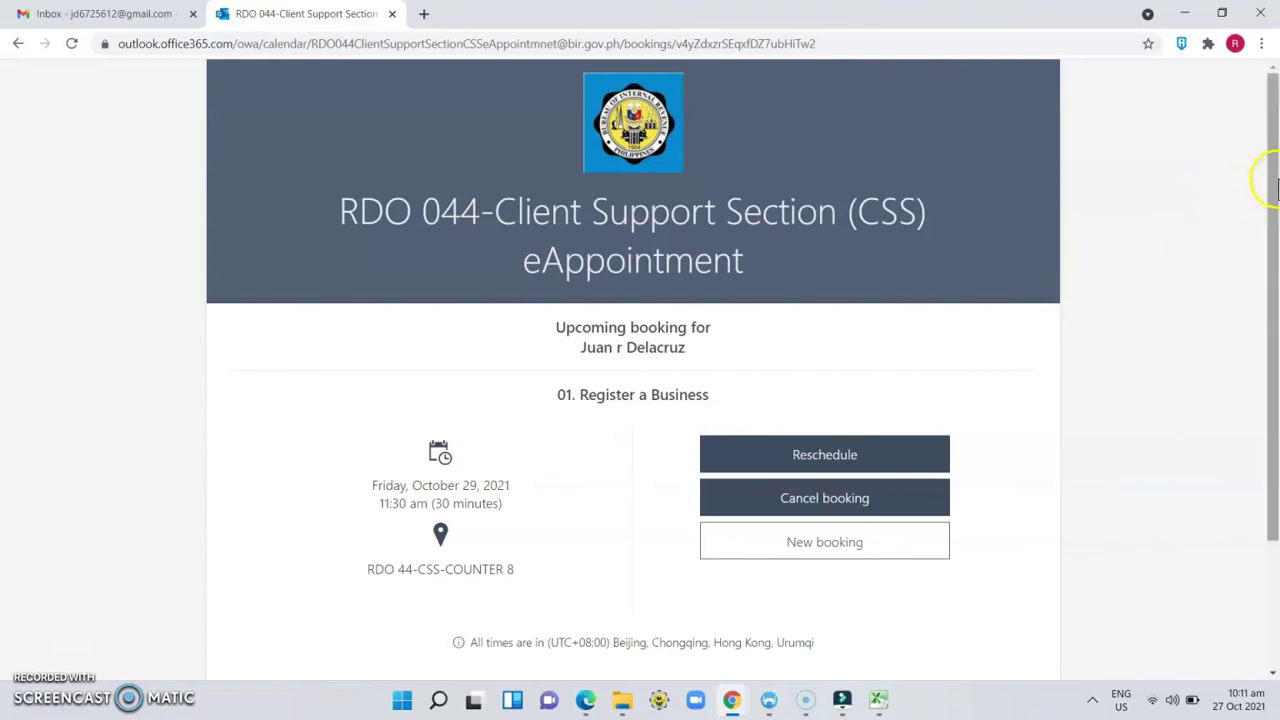
{"action": "left_click", "coordinate": [1277, 183]}
{"action": "left_click_drag", "start_coordinate": [1277, 183], "coordinate": [1277, 214]}
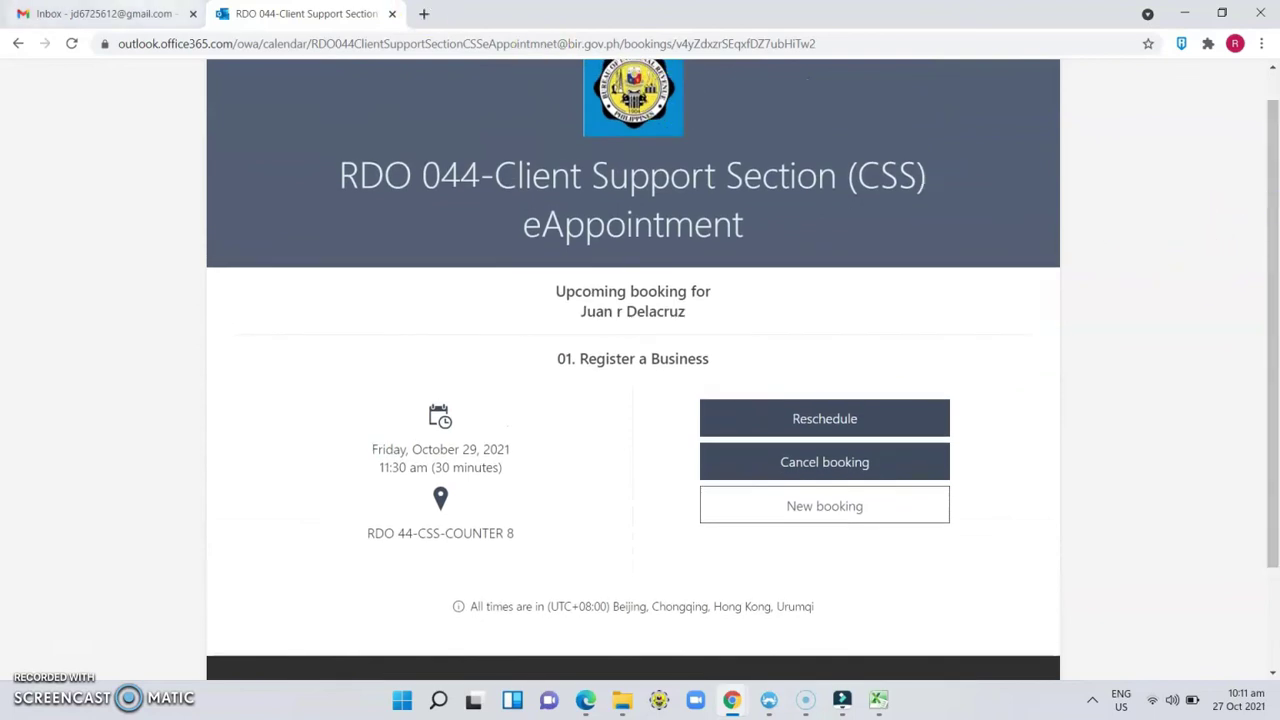
{"action": "left_click", "coordinate": [137, 13]}
Step: Refresh the Gmail inbox to look for the booking confirmation e-mail
{"action": "left_click", "coordinate": [284, 138]}
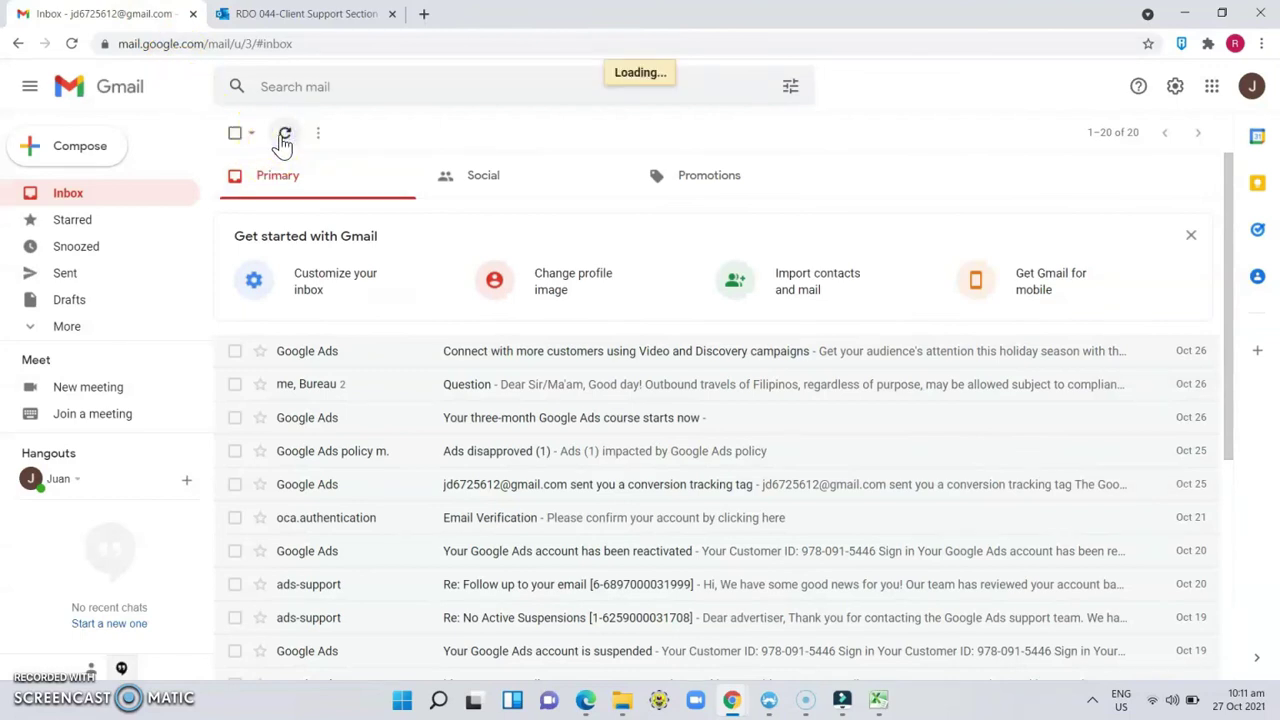